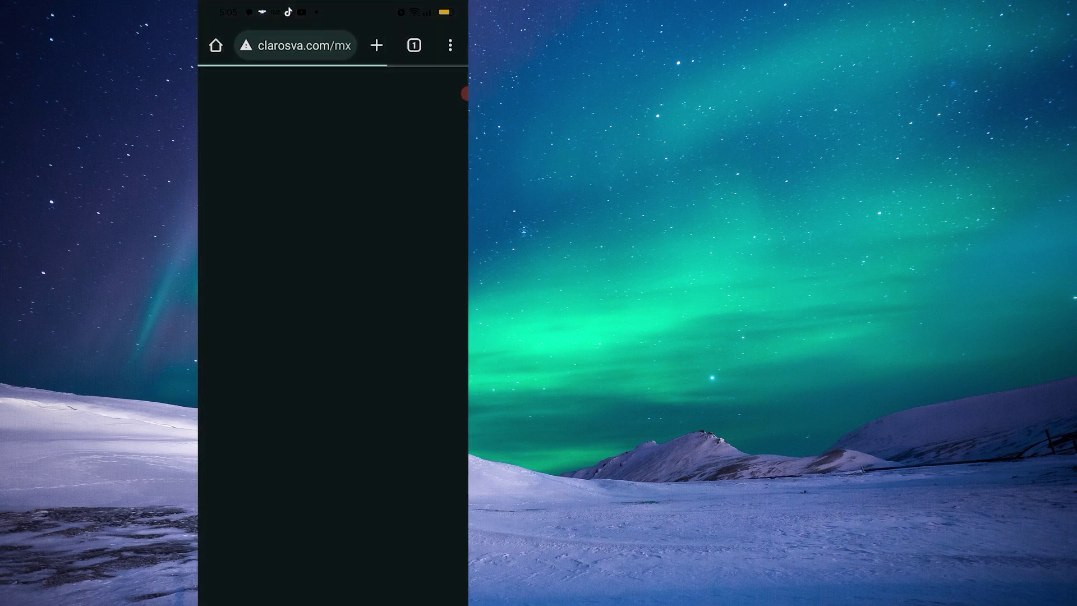
Search the web for 'google forms' and open the Google Forms page from the results
click(304, 45)
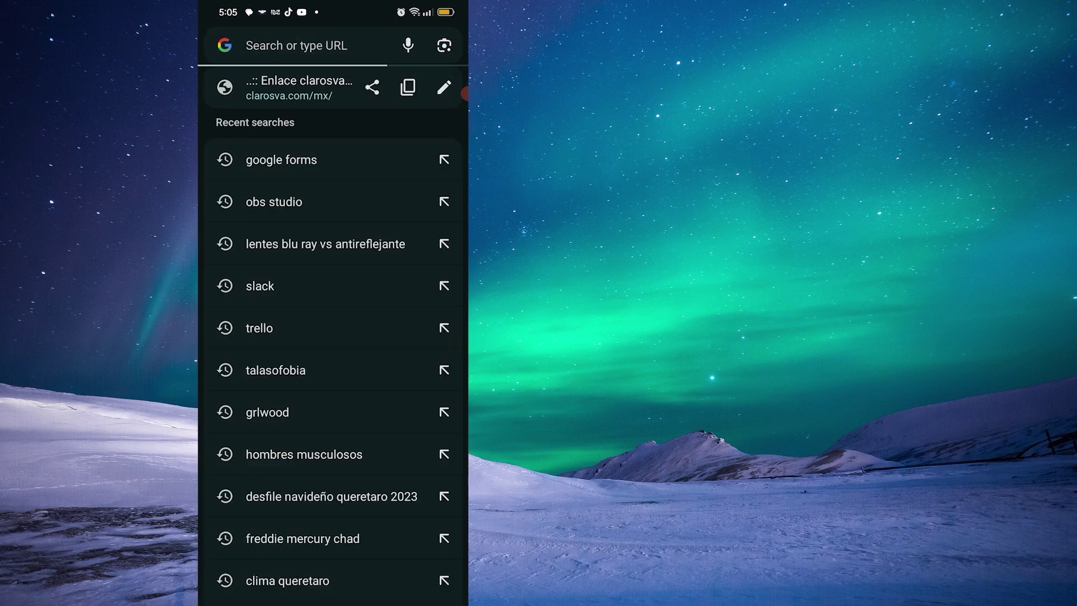
text(googl)
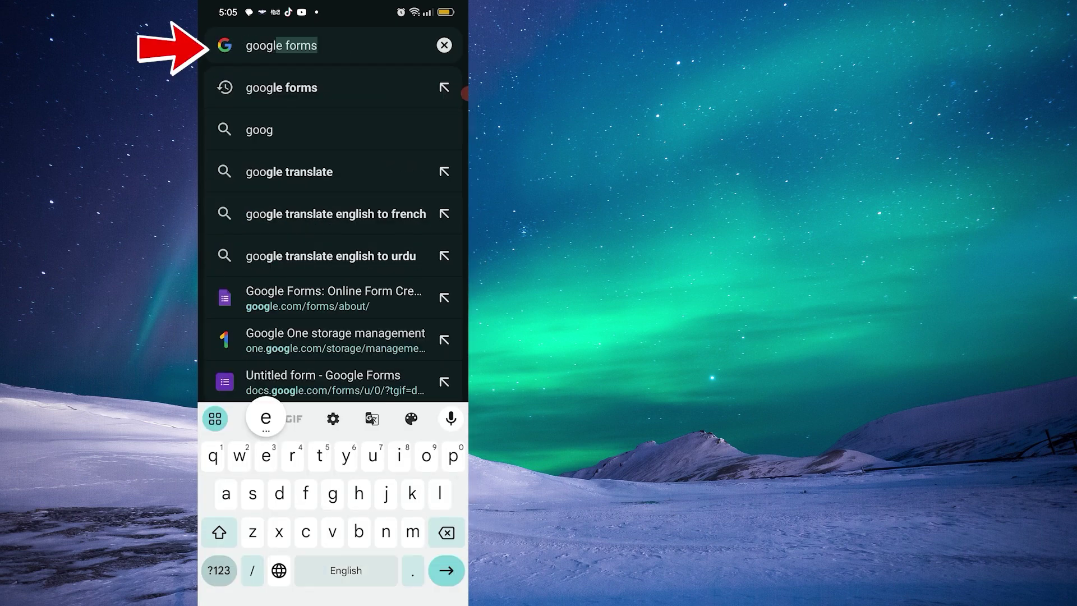
text(e forms)
key(Return)
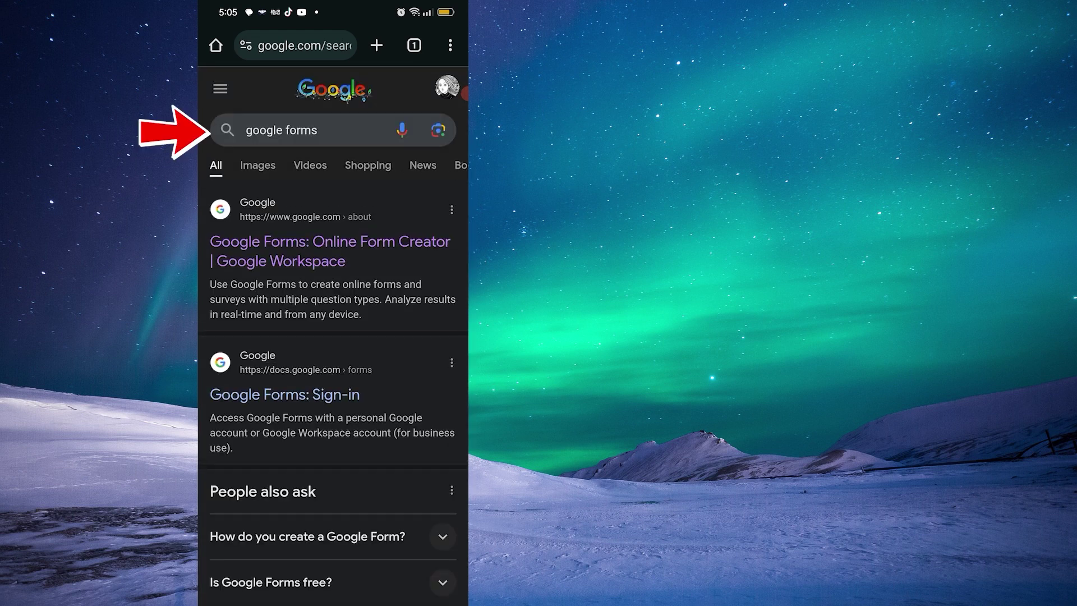
click(331, 251)
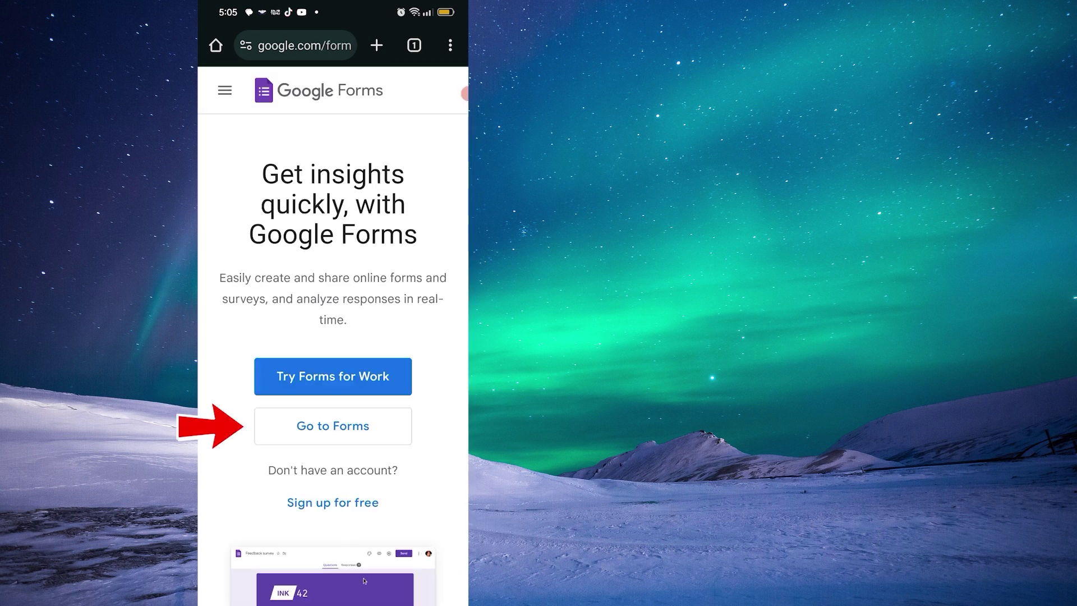
Go to Forms and create a new blank, untitled form
click(332, 426)
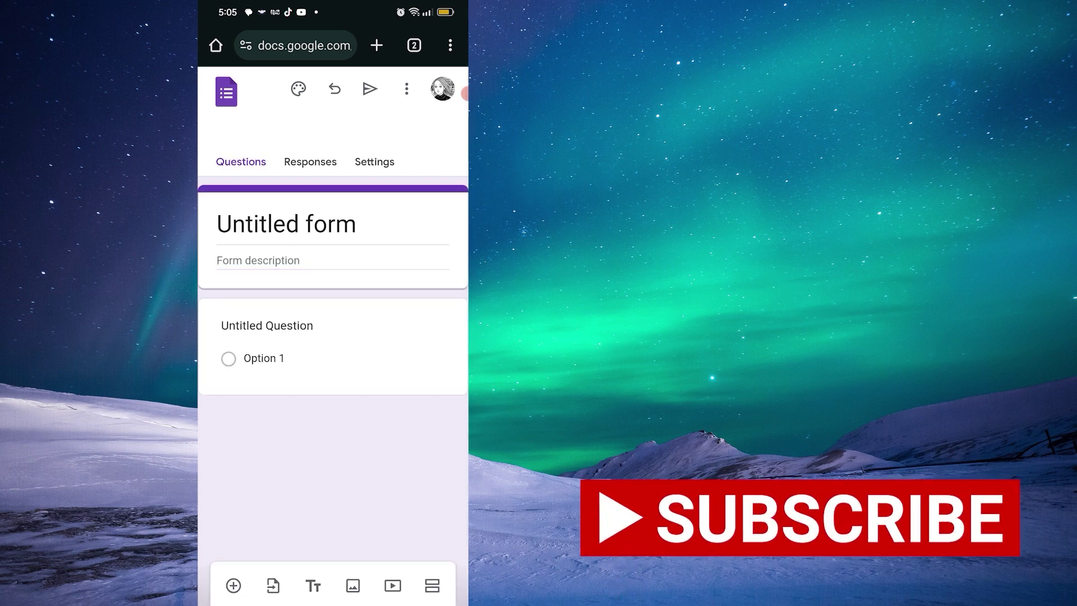
Title the form 'contact info' and add the description 'fill all info'
click(286, 223)
text(c)
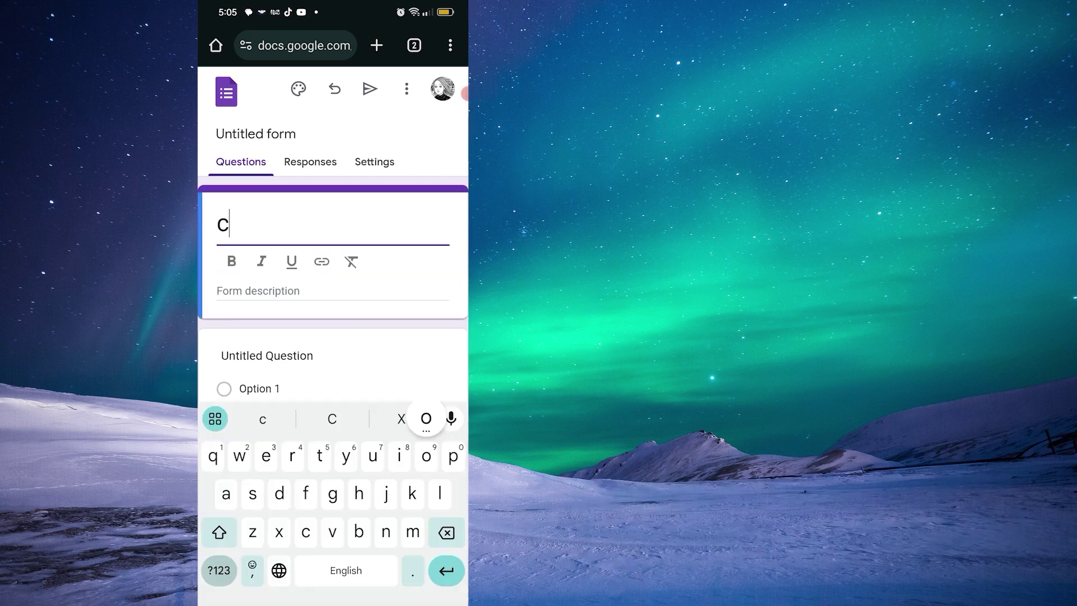
text(ontact )
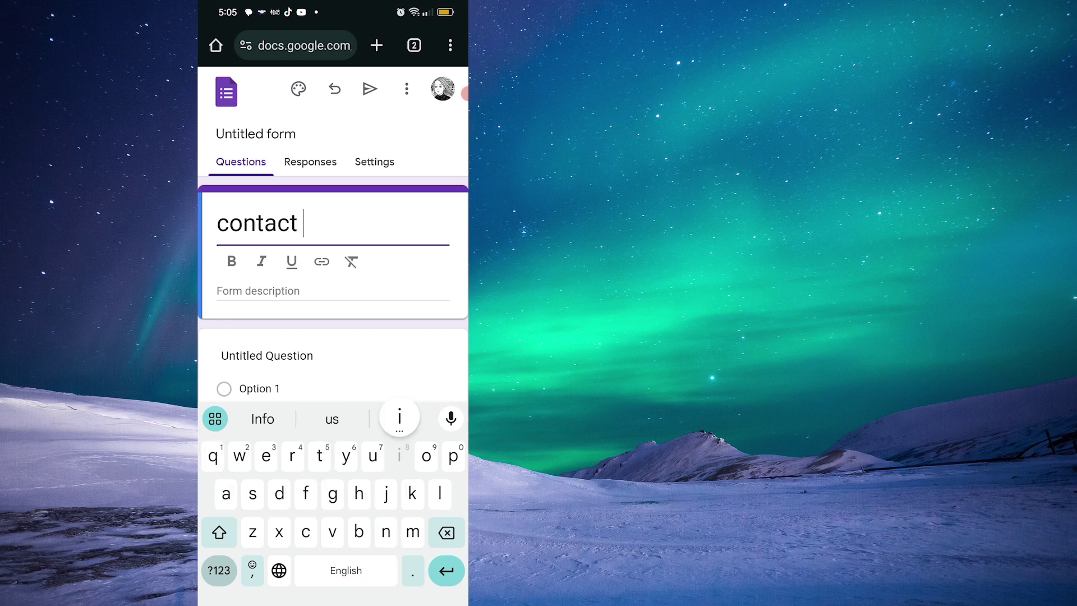
text(info)
click(278, 290)
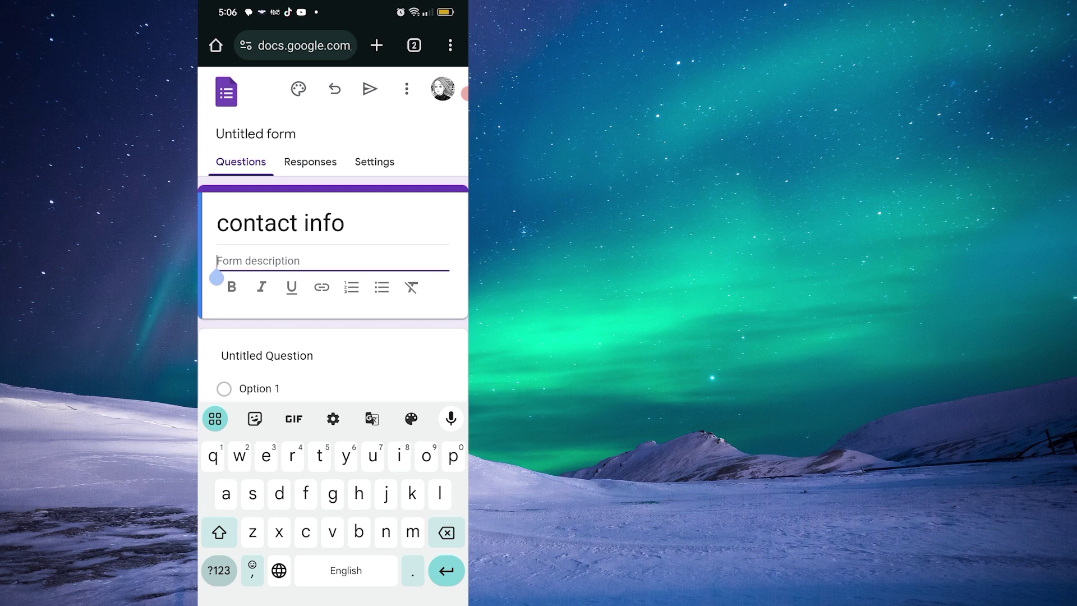
text(fill )
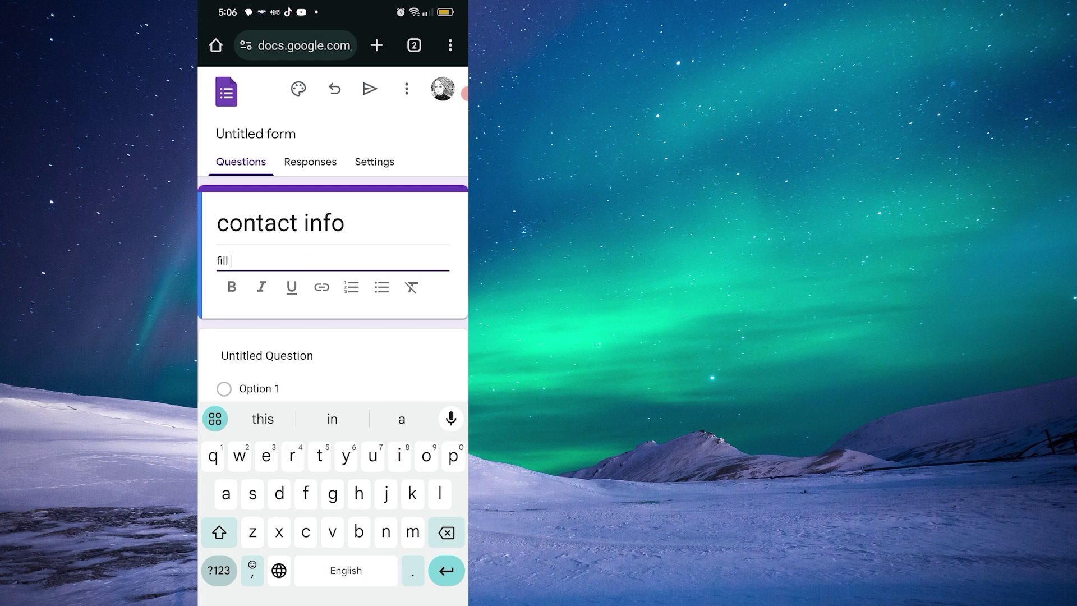
text(all i)
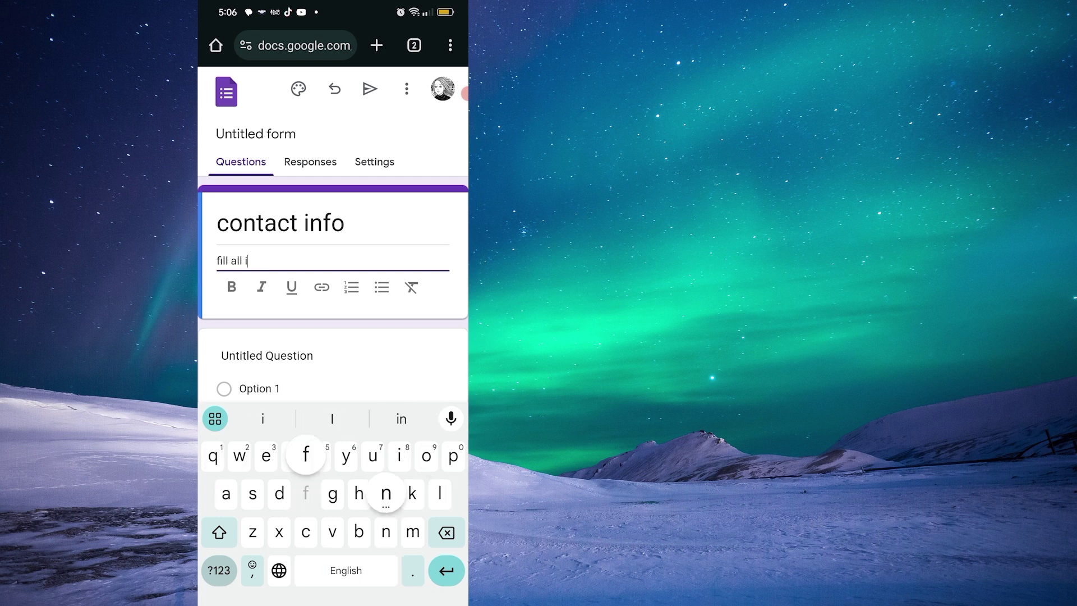
text(nfo)
click(266, 272)
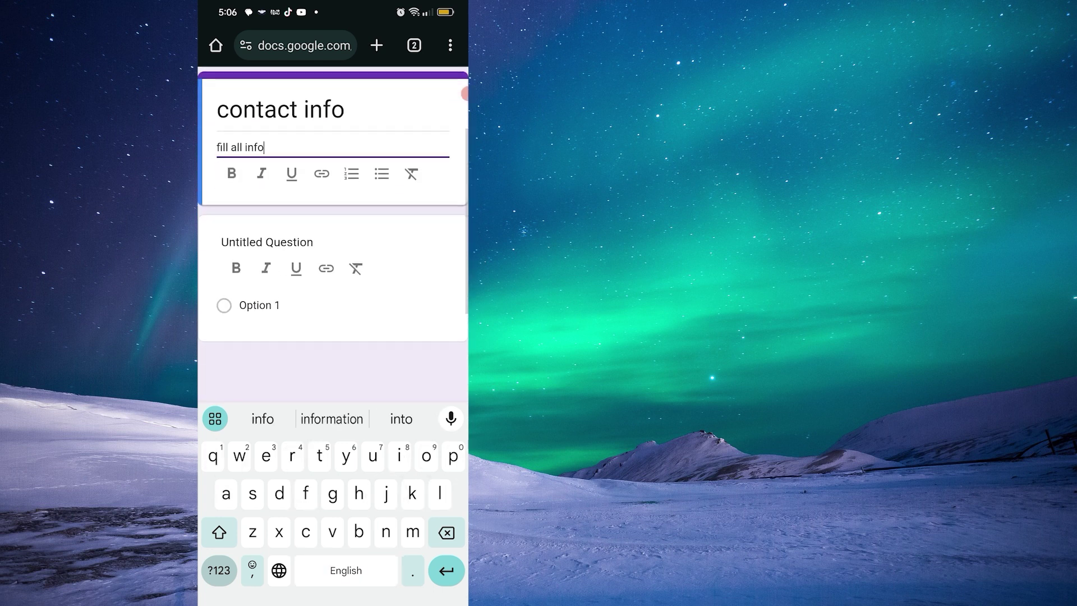
Make the first question a required short-answer question titled 'Name', then add a second question
click(267, 241)
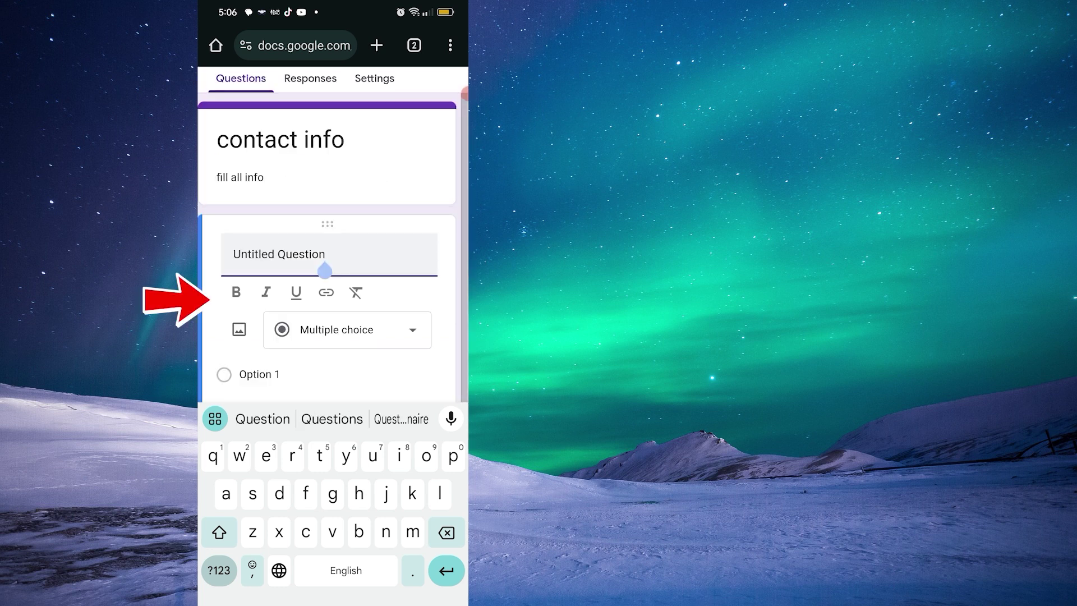
click(446, 532)
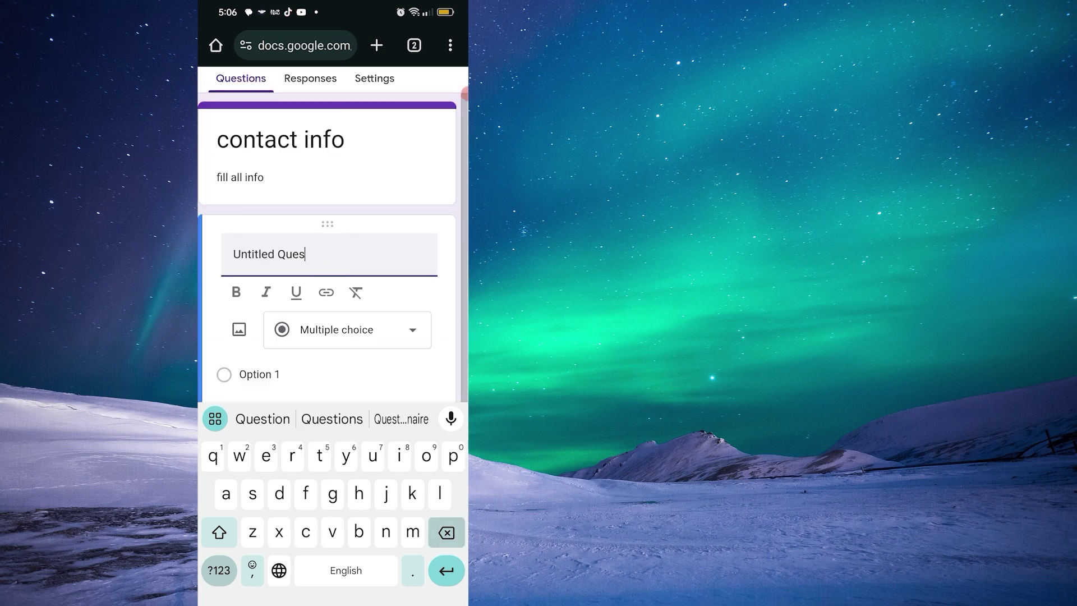
key(BackSpace)
key(BackSpace)
text(Name)
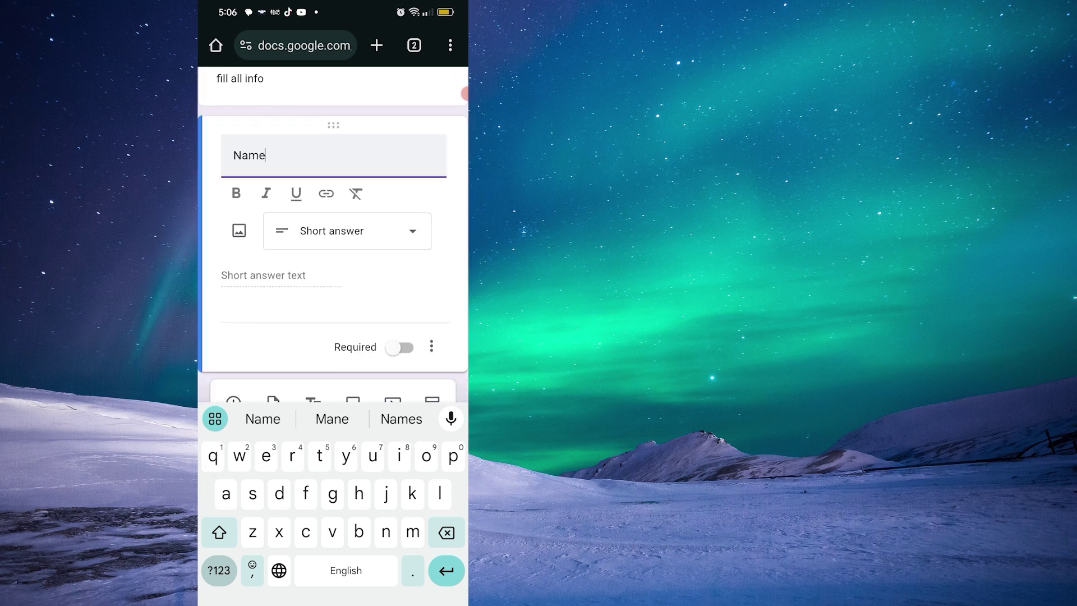
click(346, 230)
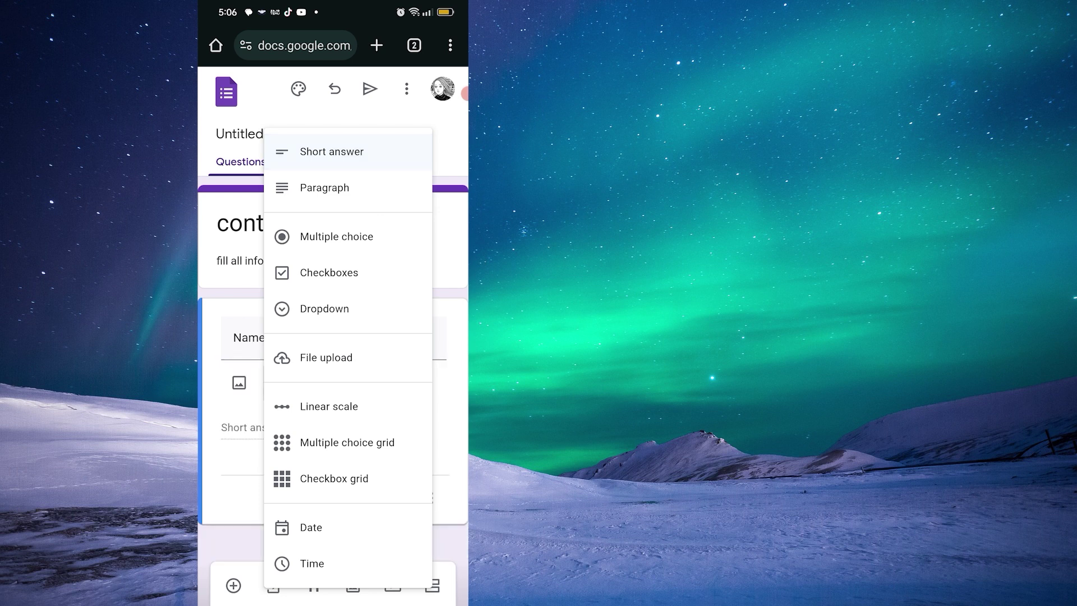
click(348, 152)
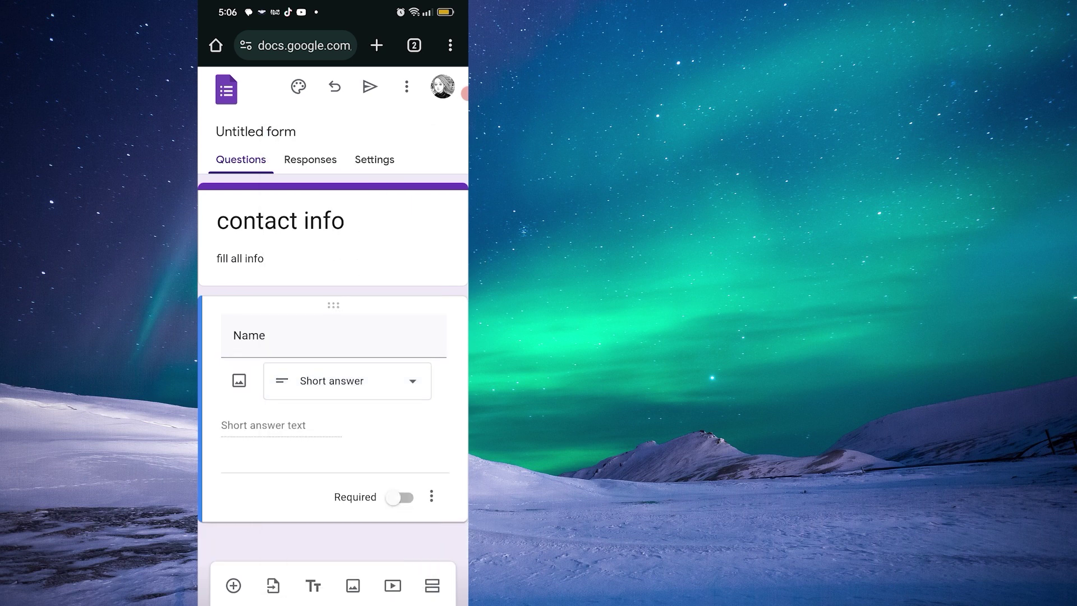
scroll(332, 337, down, 1)
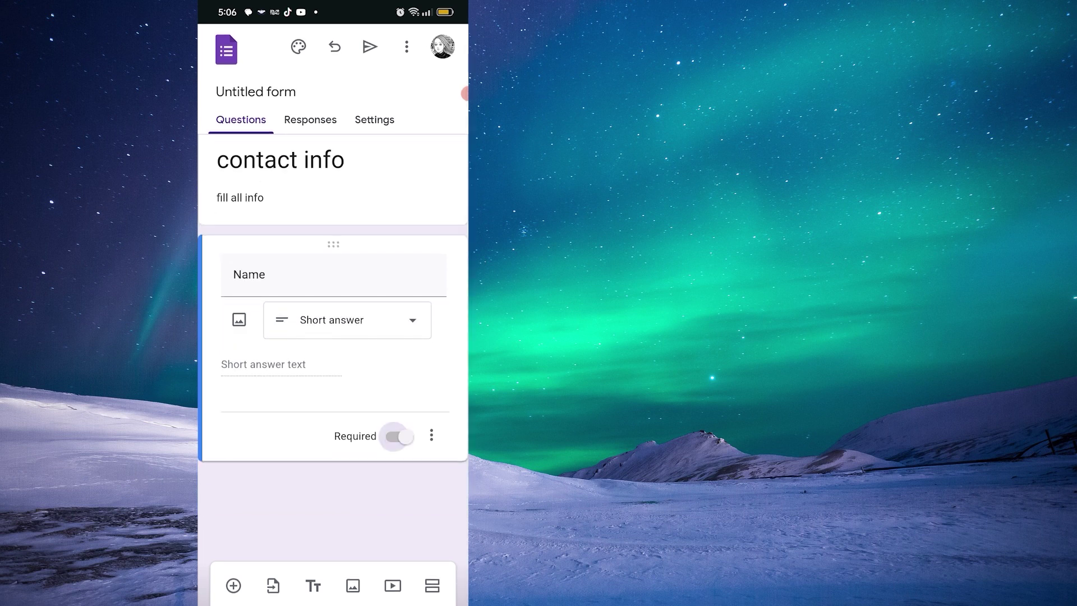
click(395, 435)
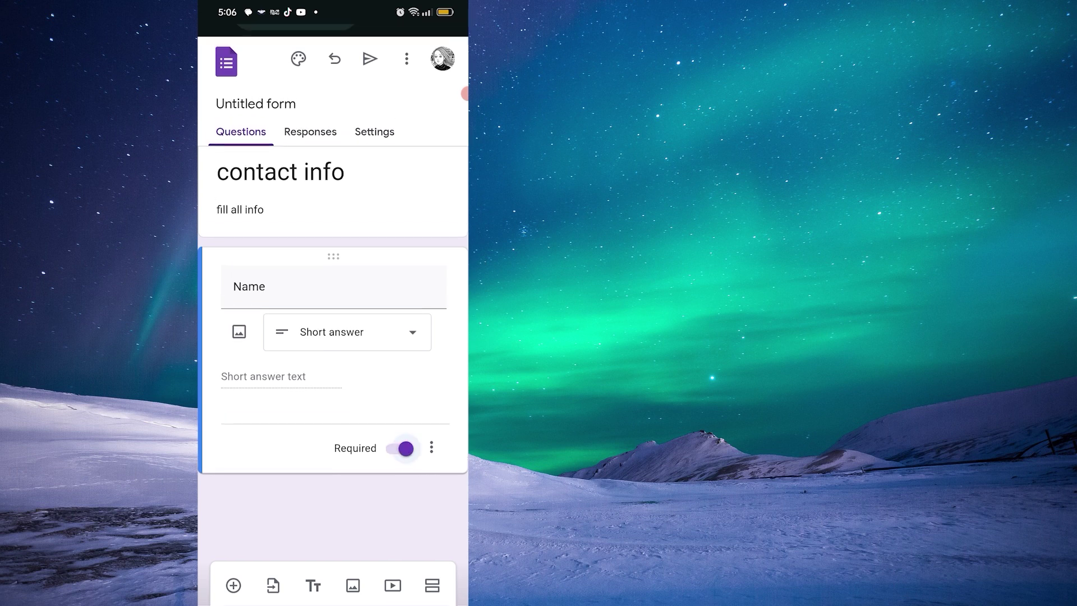
scroll(332, 337, up, 2)
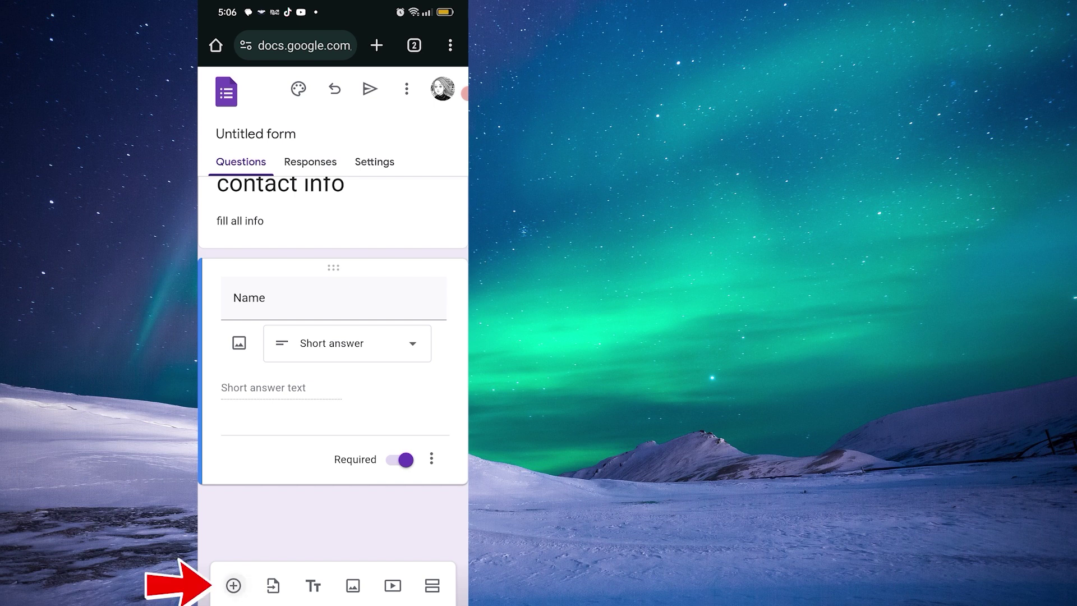
click(234, 586)
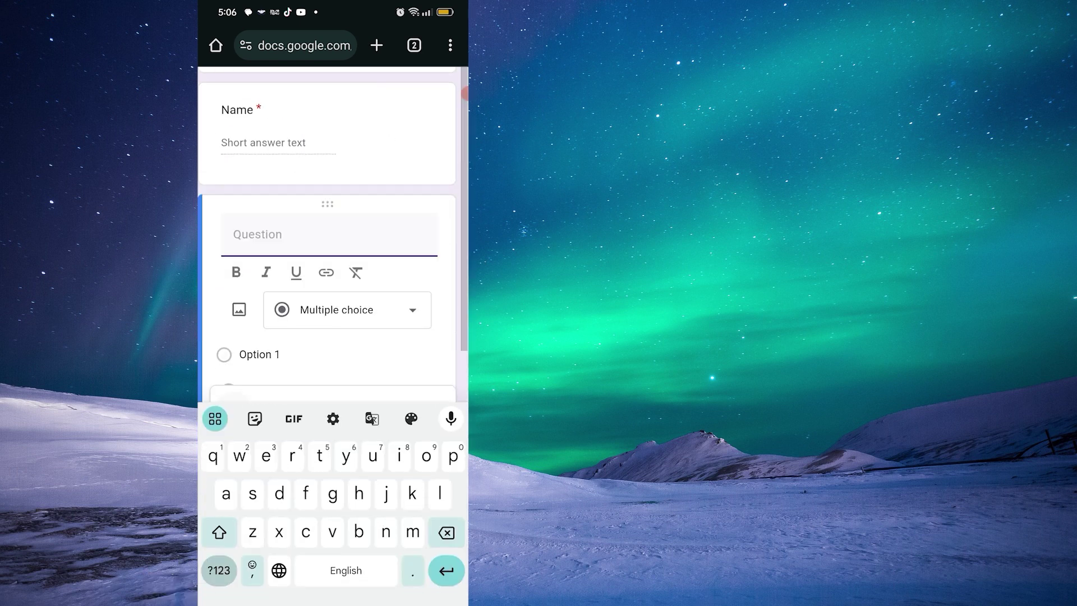
scroll(333, 253, down, 3)
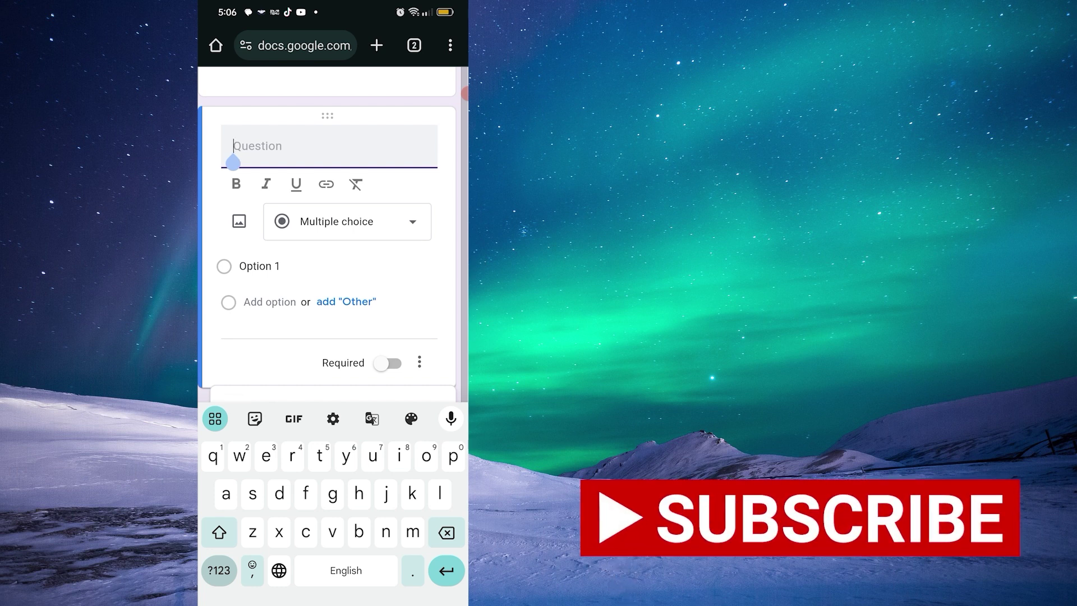
text(gender)
Make question two a required multiple-choice 'gender' question with options 'male' and 'Female'
click(347, 221)
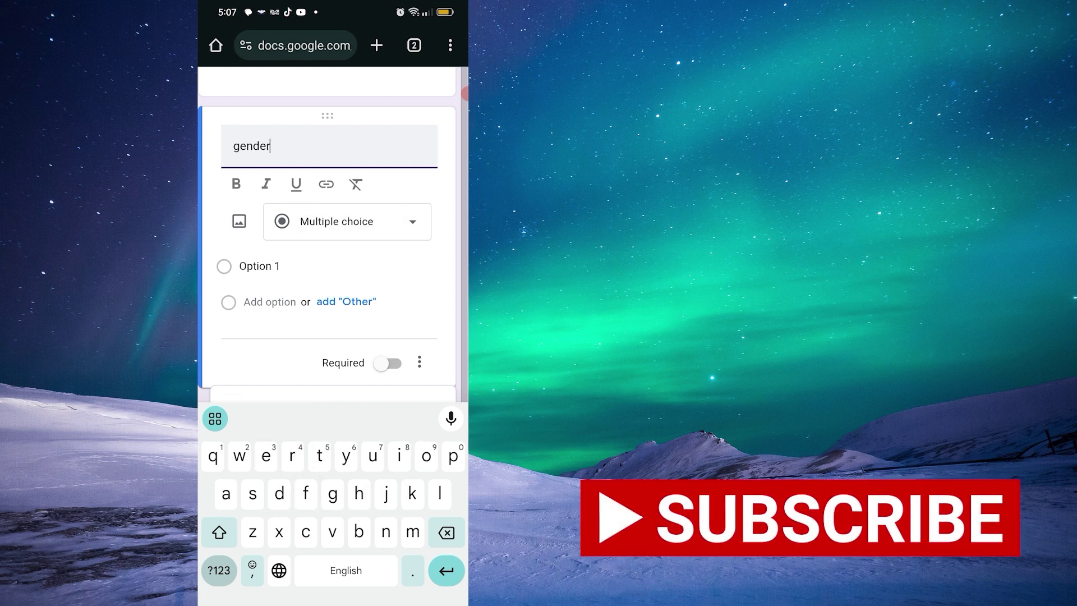
click(337, 236)
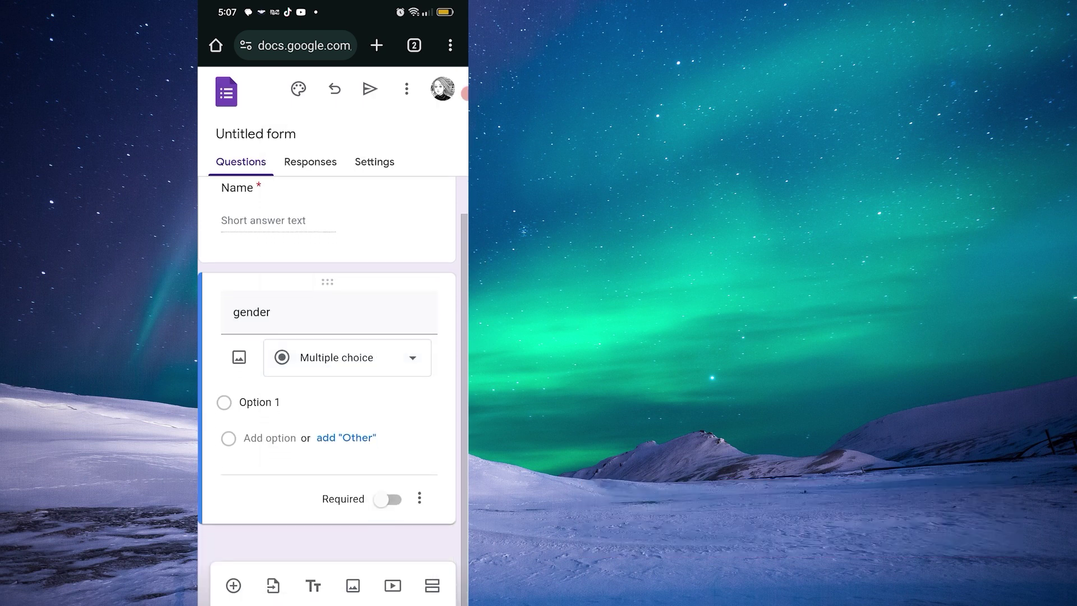
click(259, 403)
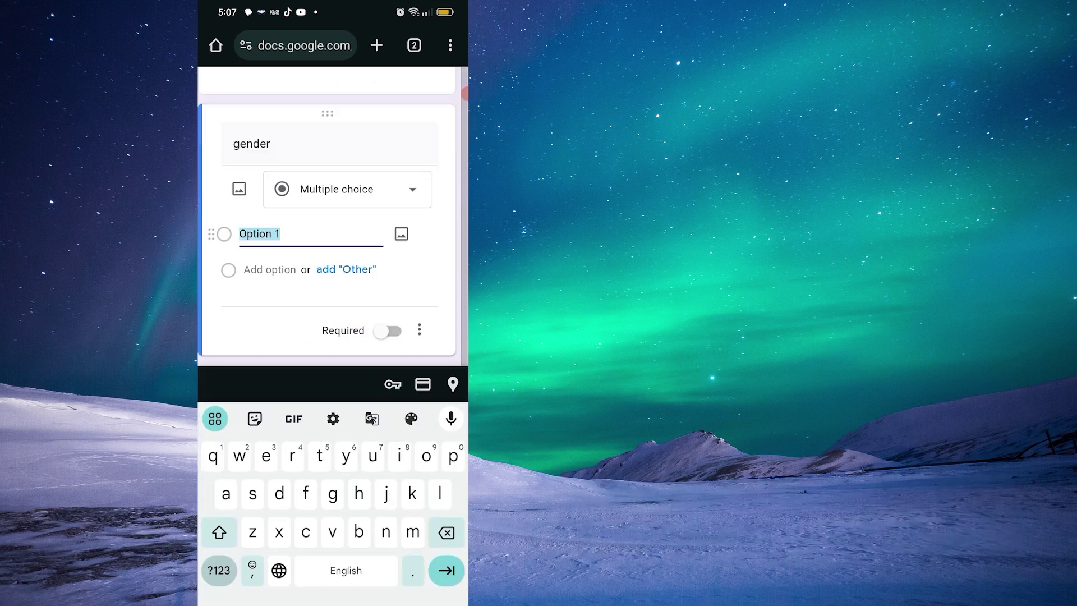
text(male)
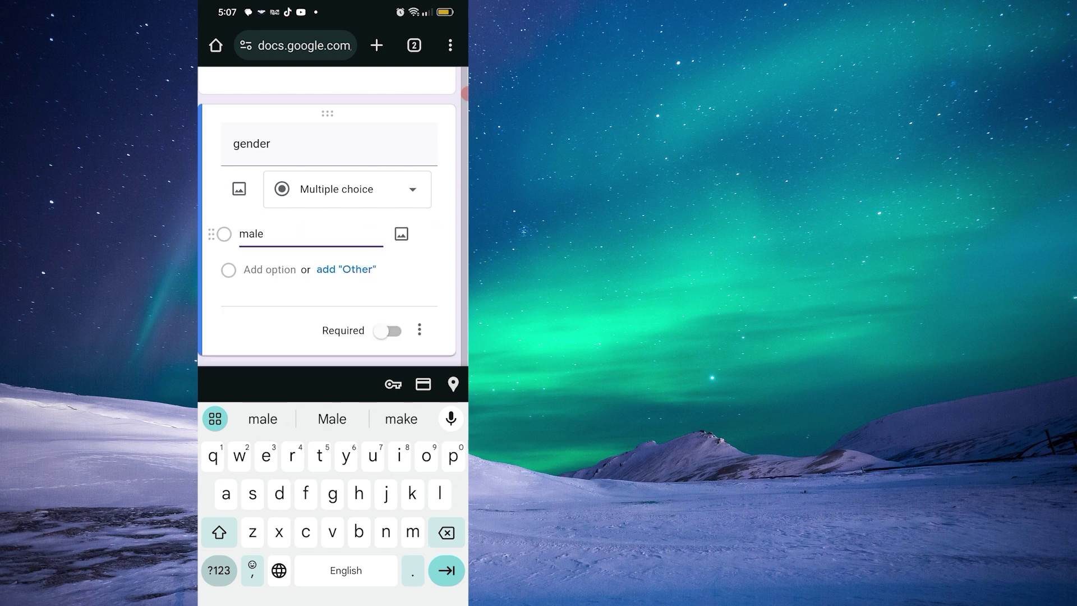
click(340, 230)
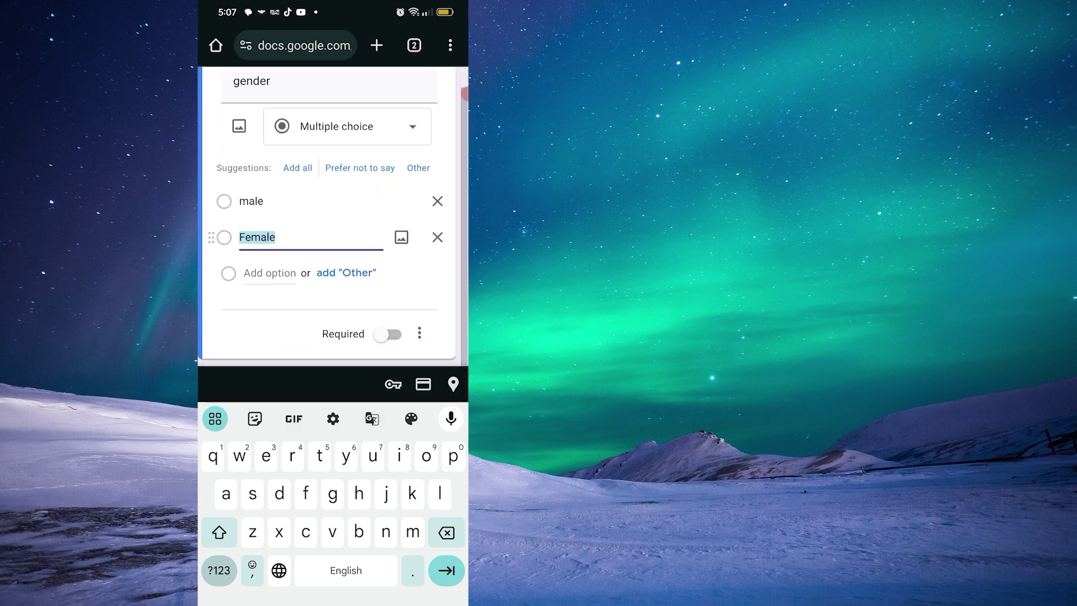
key(Escape)
scroll(328, 337, down, 1)
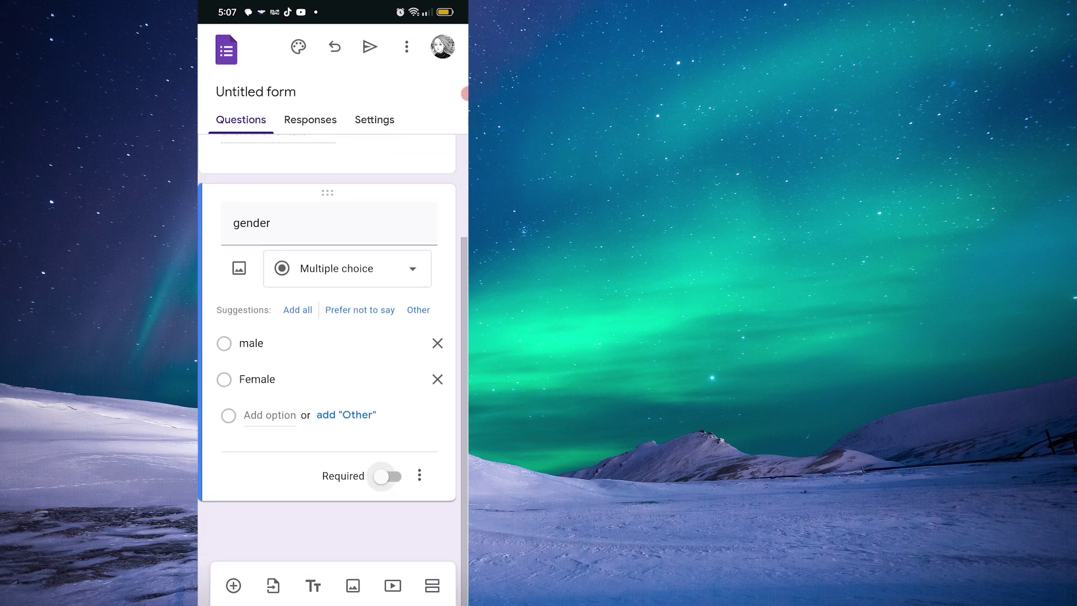
click(387, 475)
scroll(329, 379, up, 5)
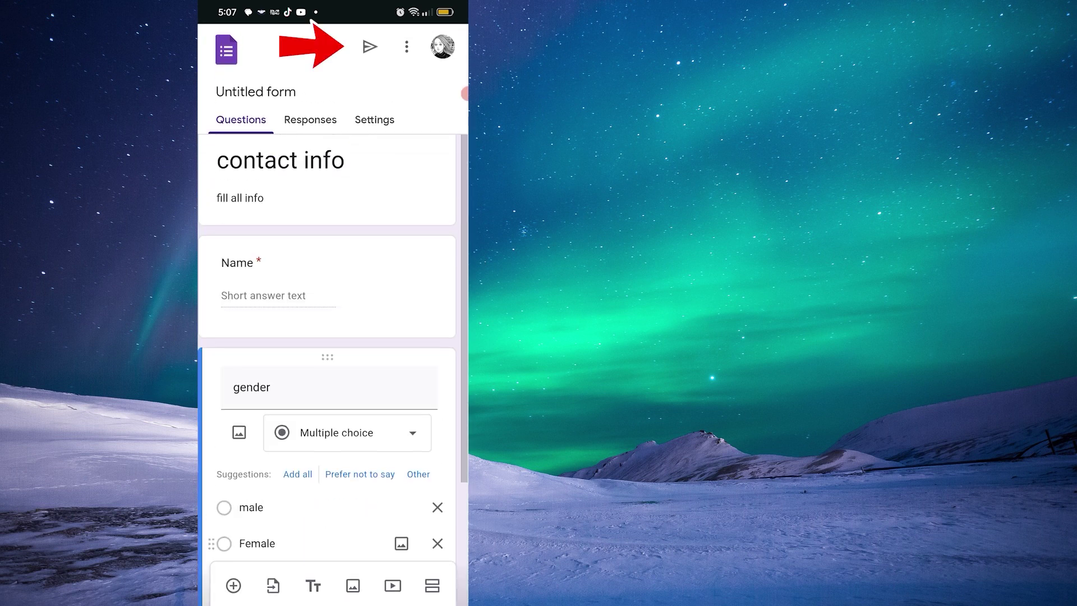
Insert the first Work and School picture as the form's dark header image
click(332, 46)
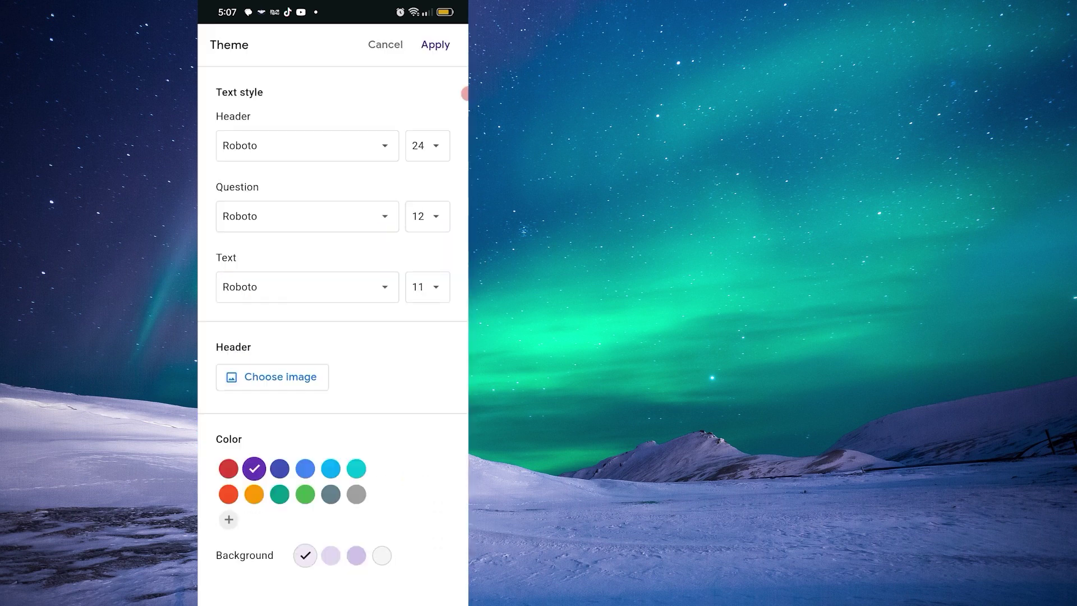
click(272, 376)
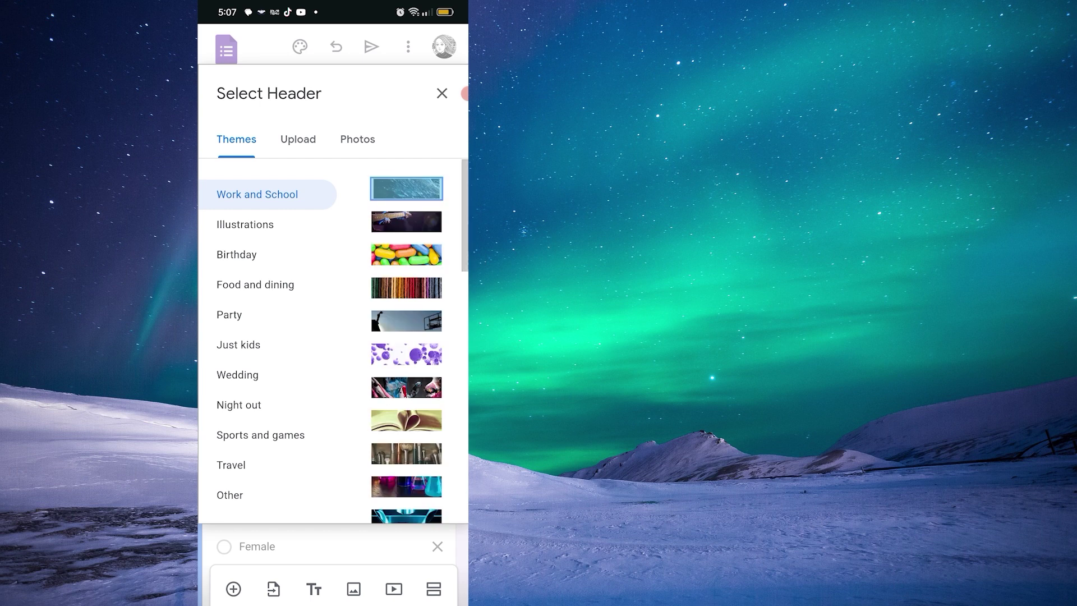
click(406, 189)
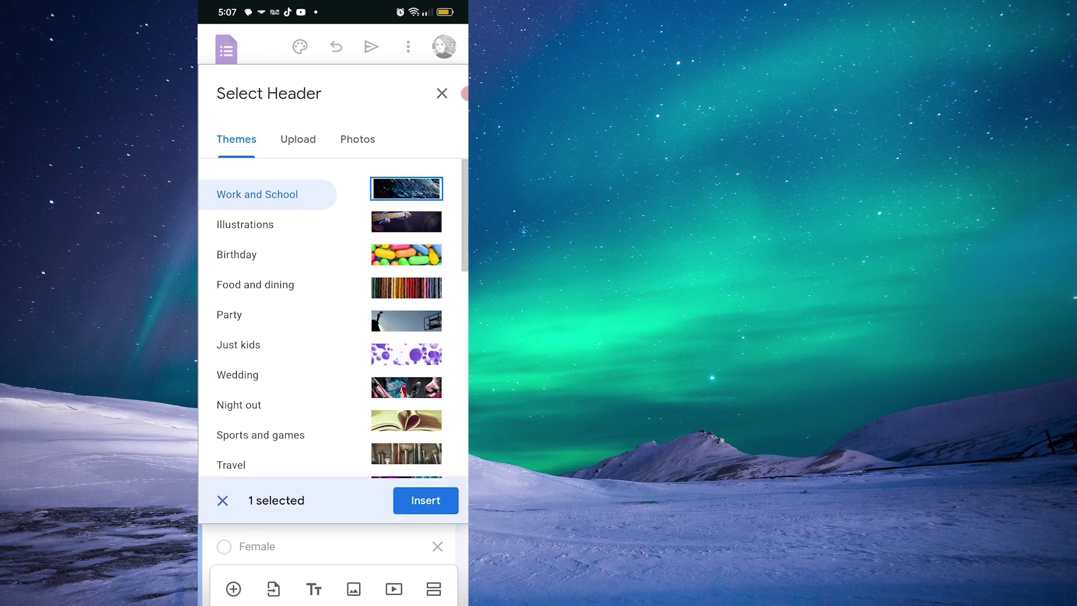
click(426, 500)
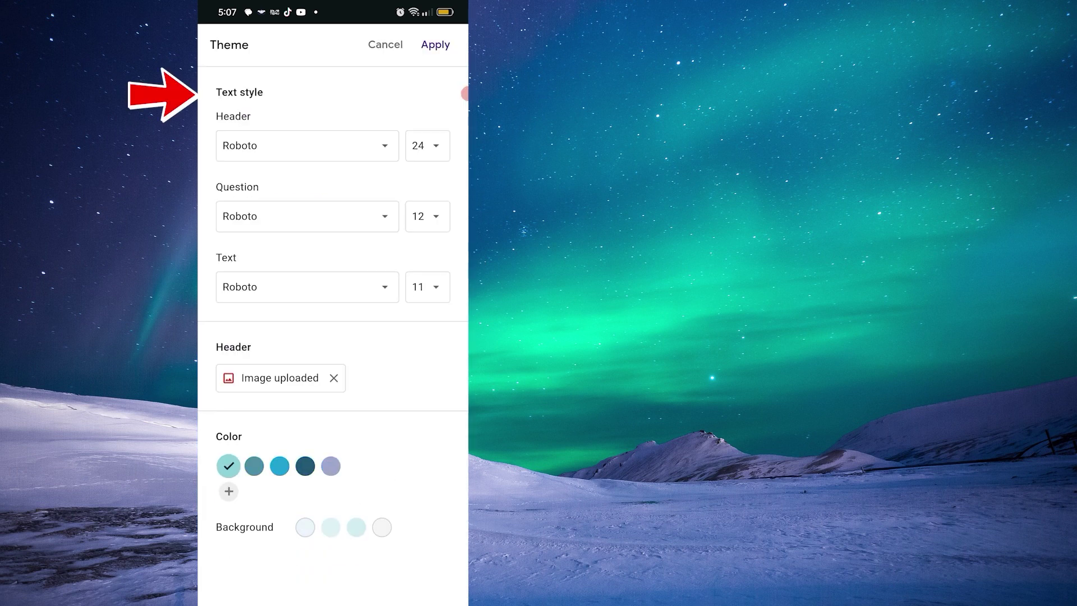
Apply a bright blue theme colour with a light blue background
click(279, 465)
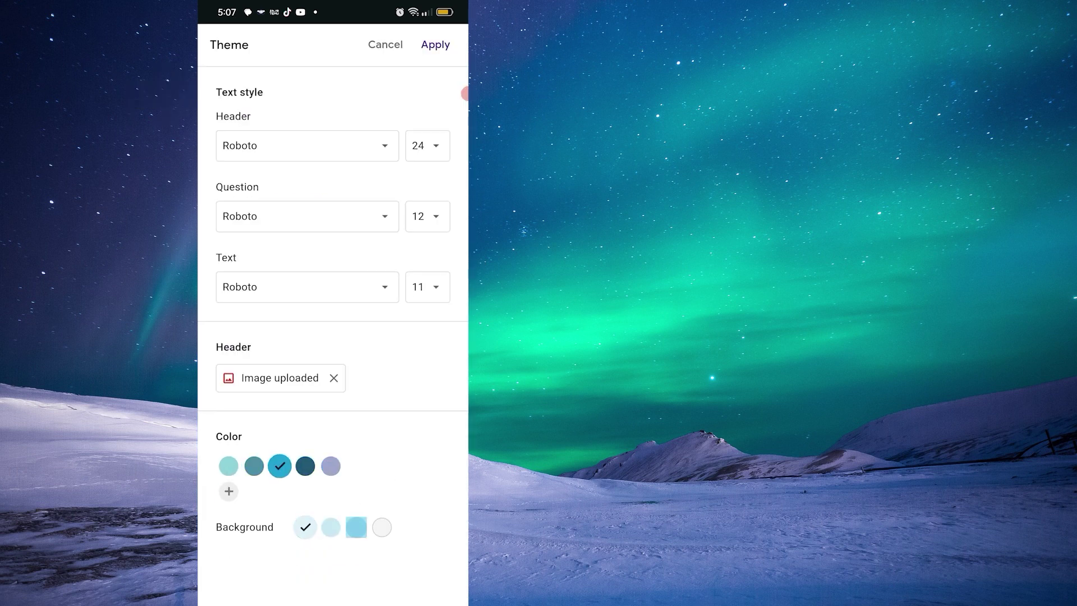
click(356, 527)
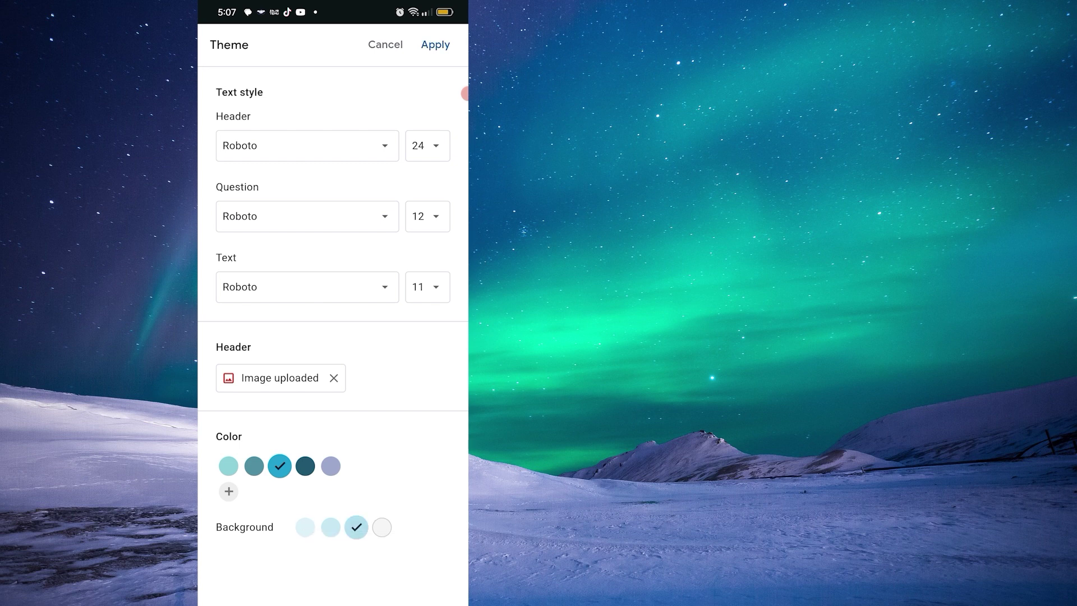
click(435, 45)
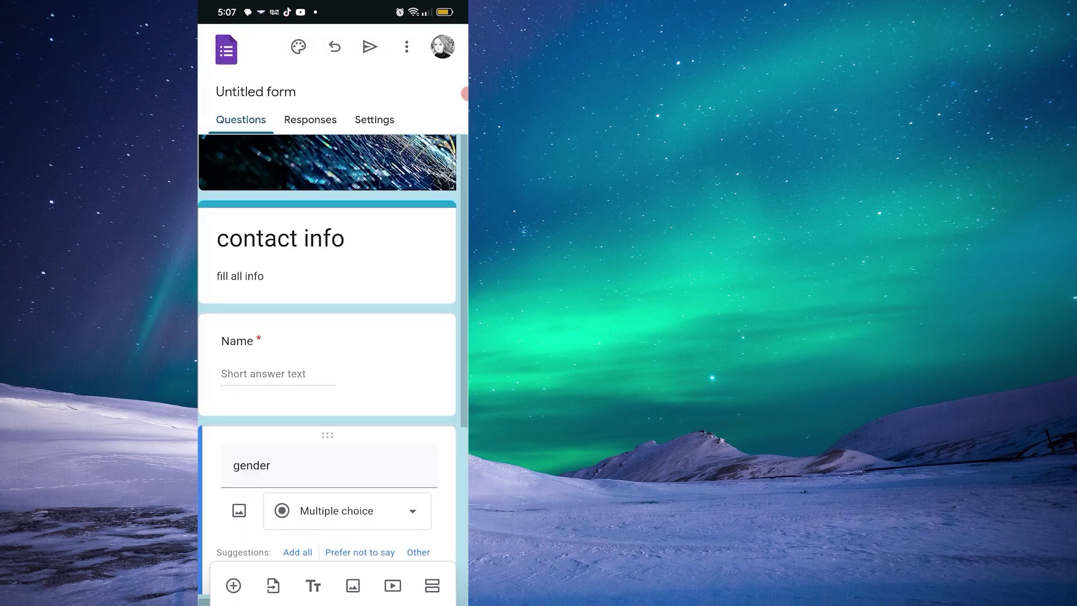
scroll(329, 337, down, 3)
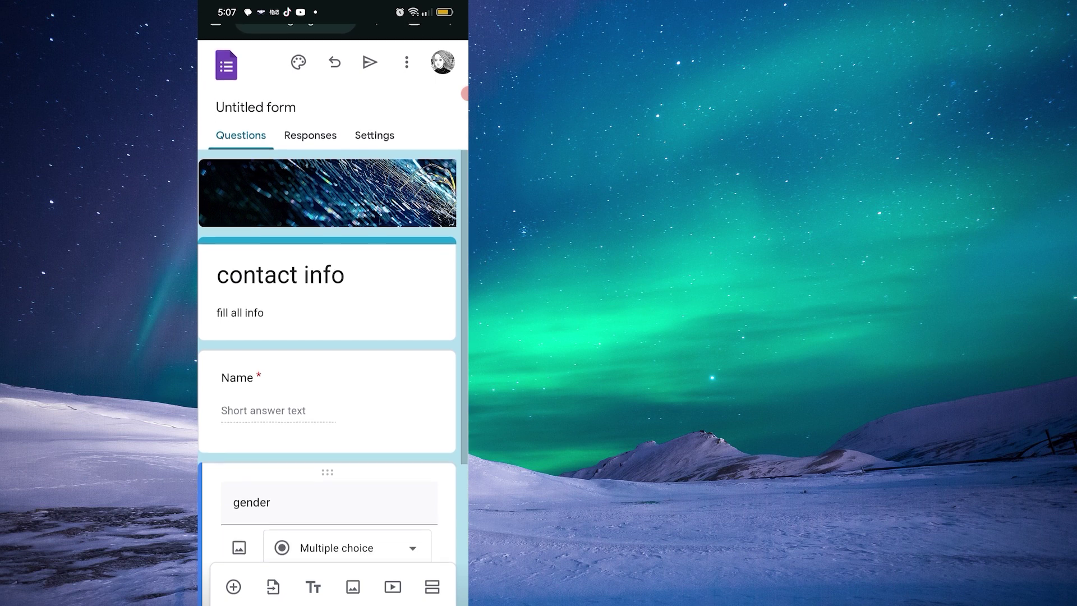
Display the form's shareable URL under the link option in the Send panel
click(328, 401)
scroll(328, 336, down, 1)
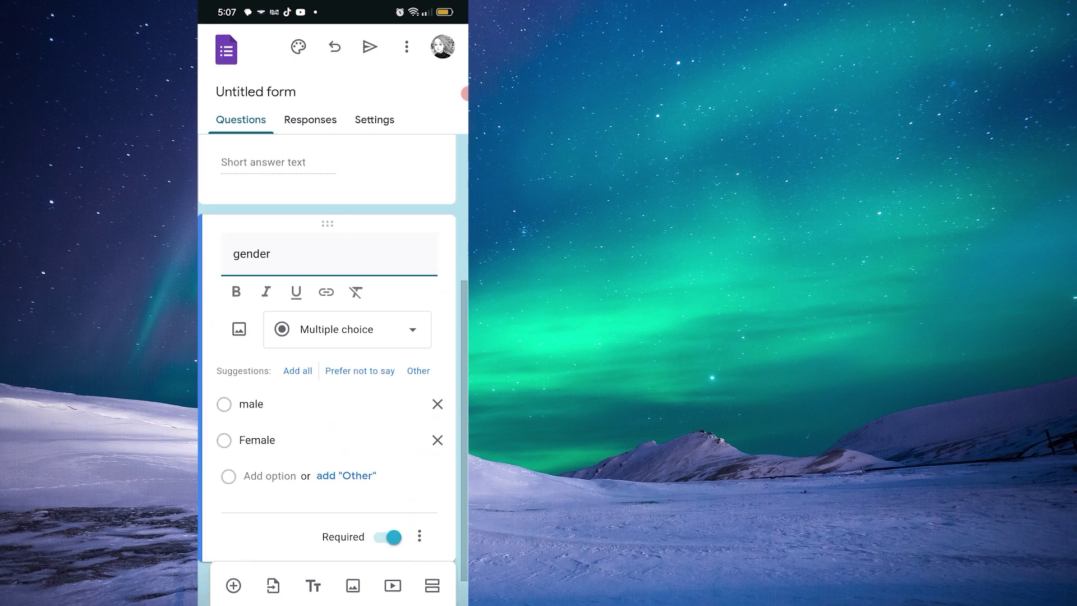
scroll(328, 337, up, 3)
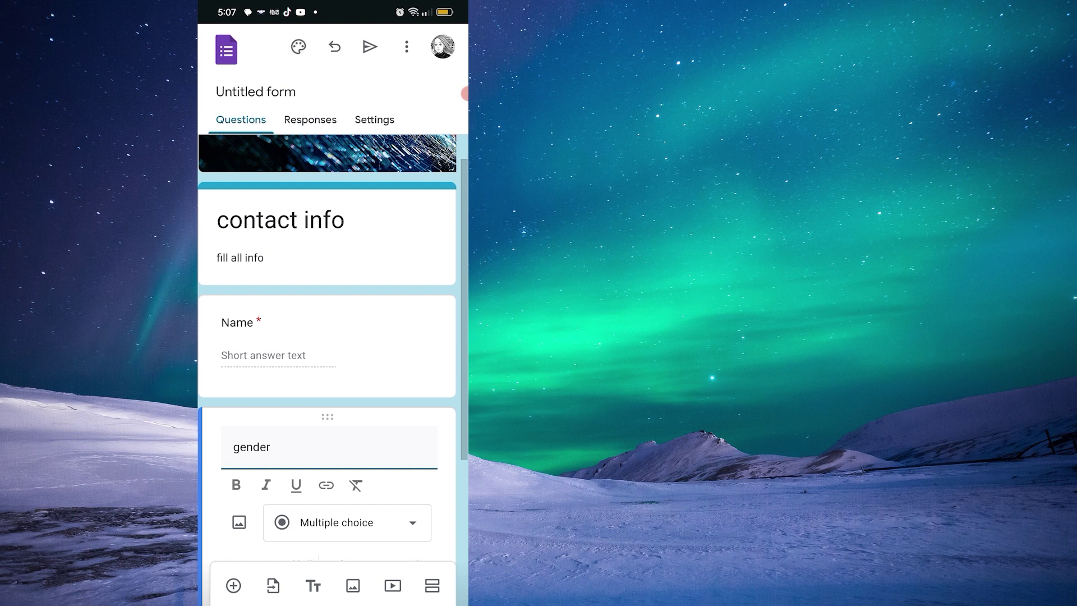
click(369, 47)
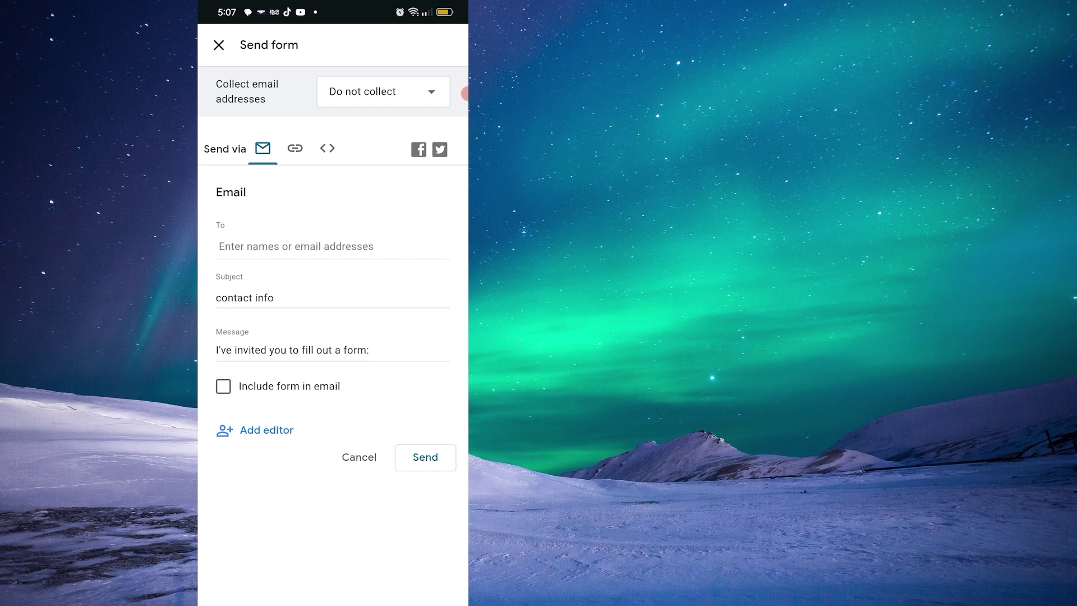
click(294, 148)
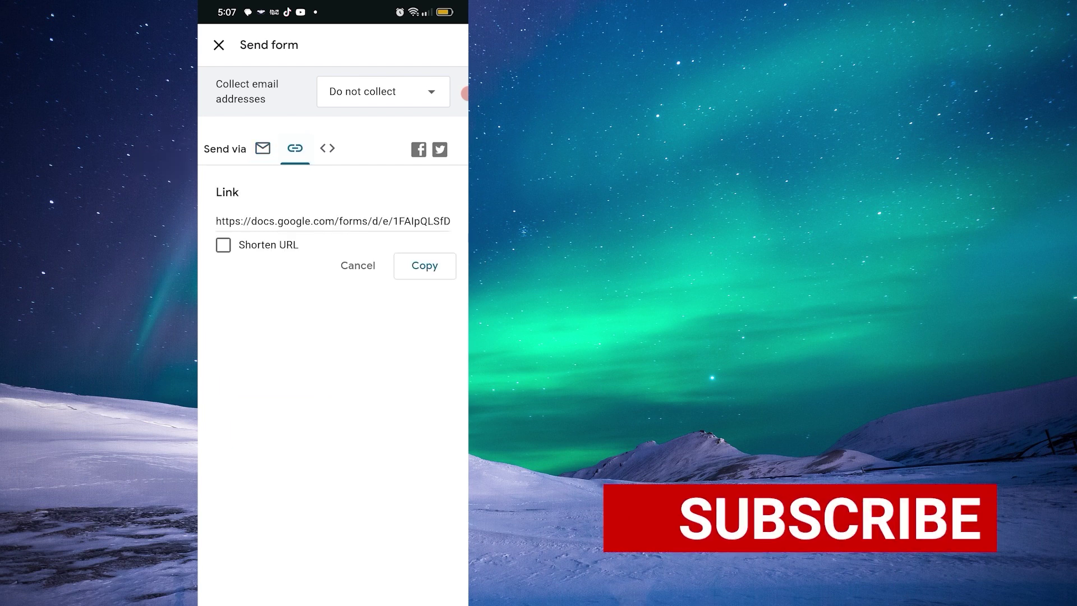